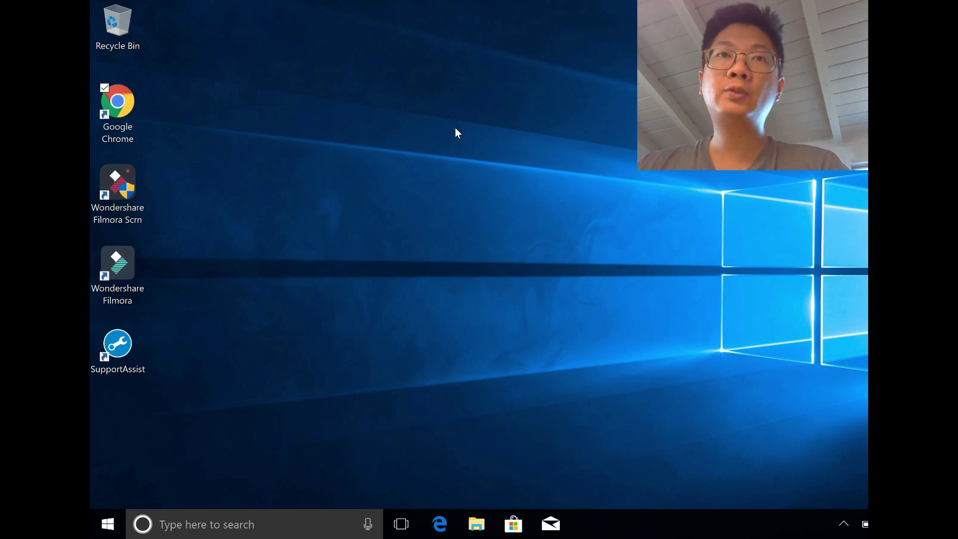
# Step: Launch Google Chrome and search Google for 'macrium reflect'
pyautogui.doubleClick(118, 103)
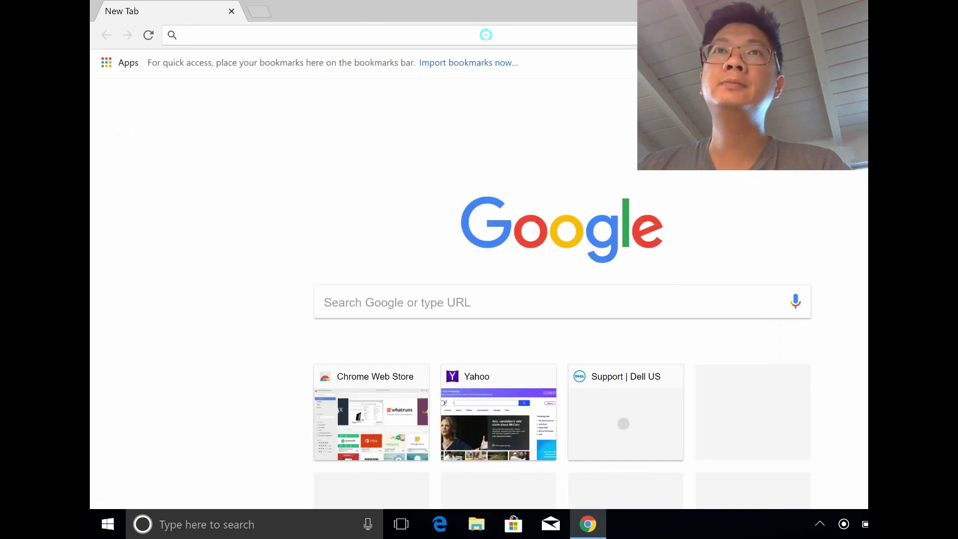
pyautogui.write('m')
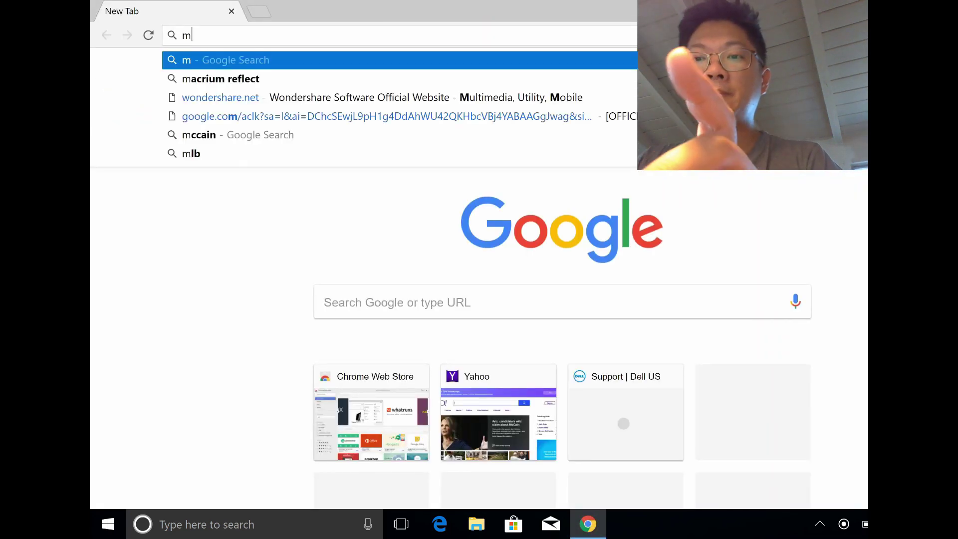
pyautogui.write('acrium')
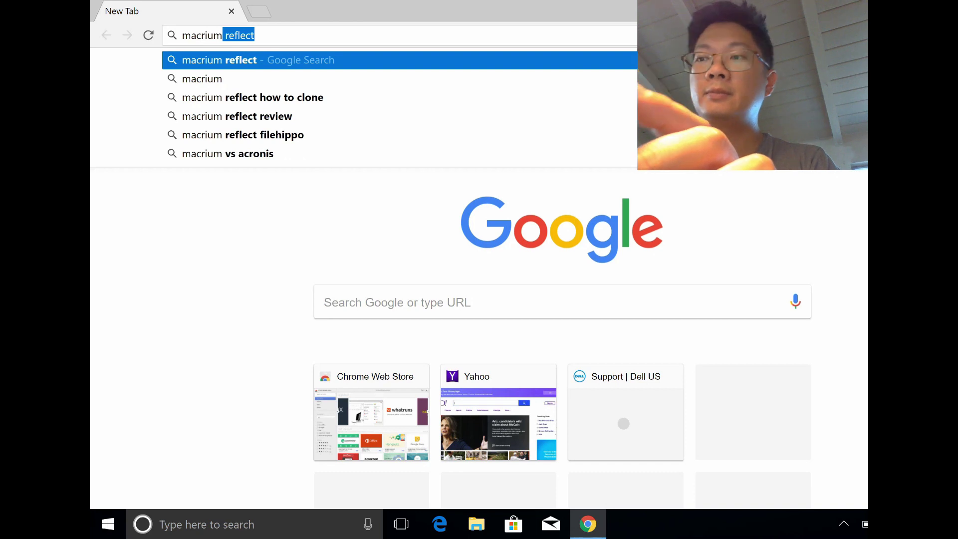
pyautogui.press('Return')
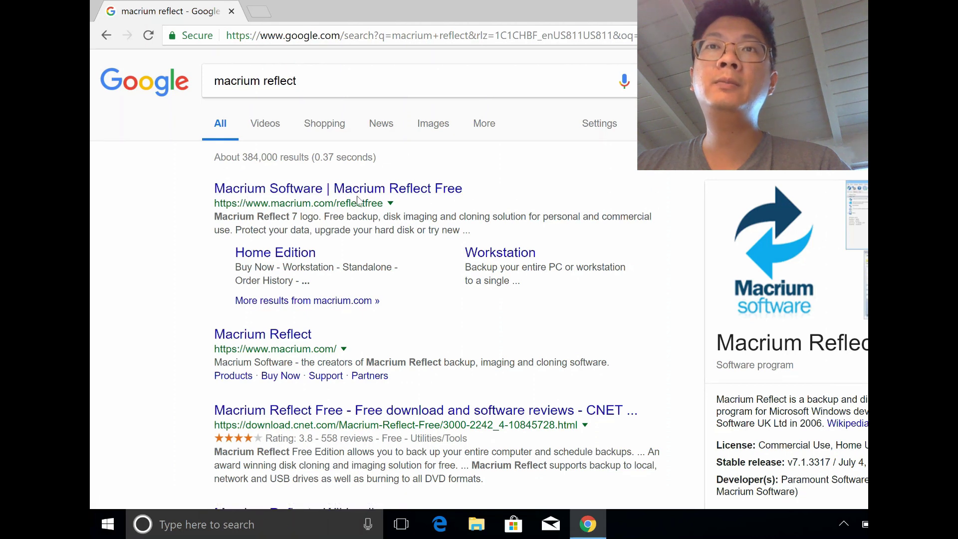
# Step: Open the Macrium Reflect Free result and download ReflectDLHF.exe for home use
pyautogui.click(306, 189)
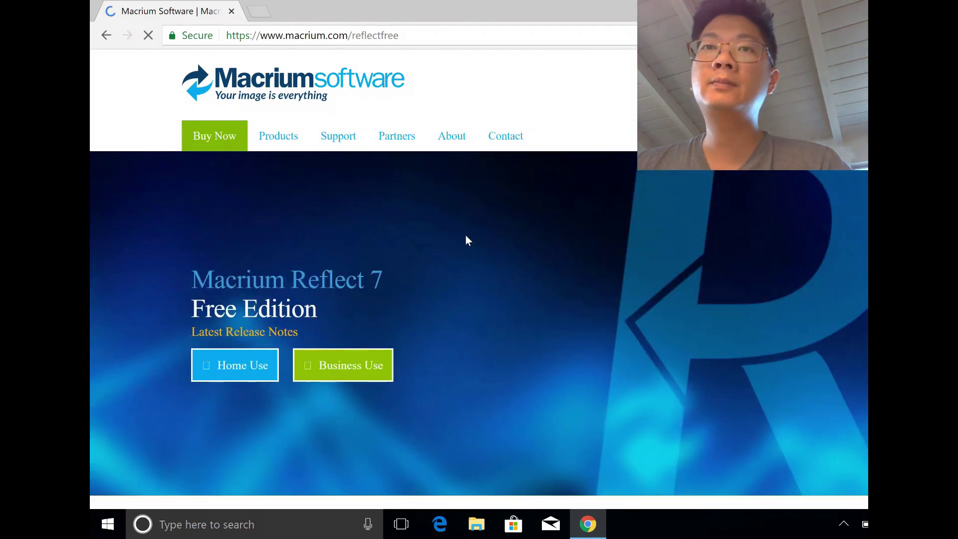
pyautogui.scroll(-2, 438, 235)
pyautogui.scroll(1, 438, 234)
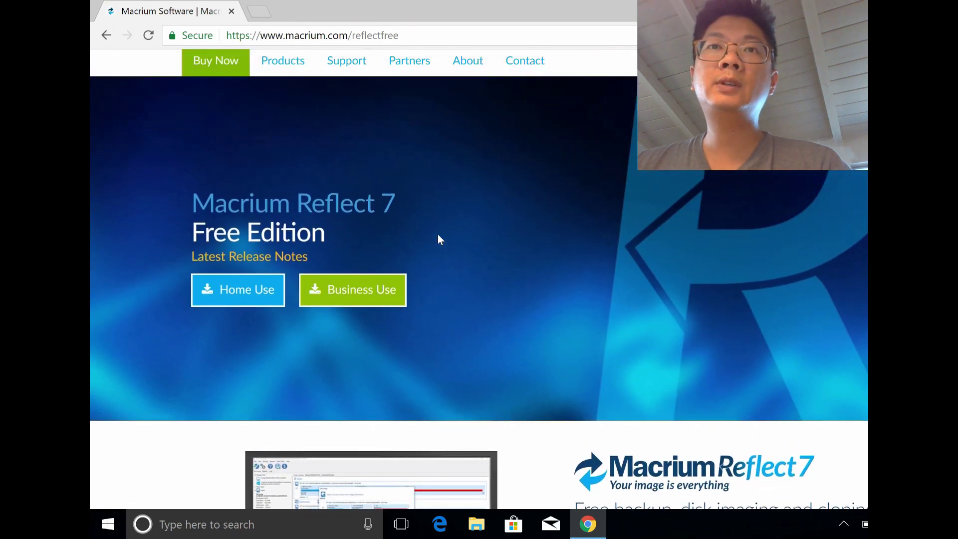
pyautogui.click(224, 291)
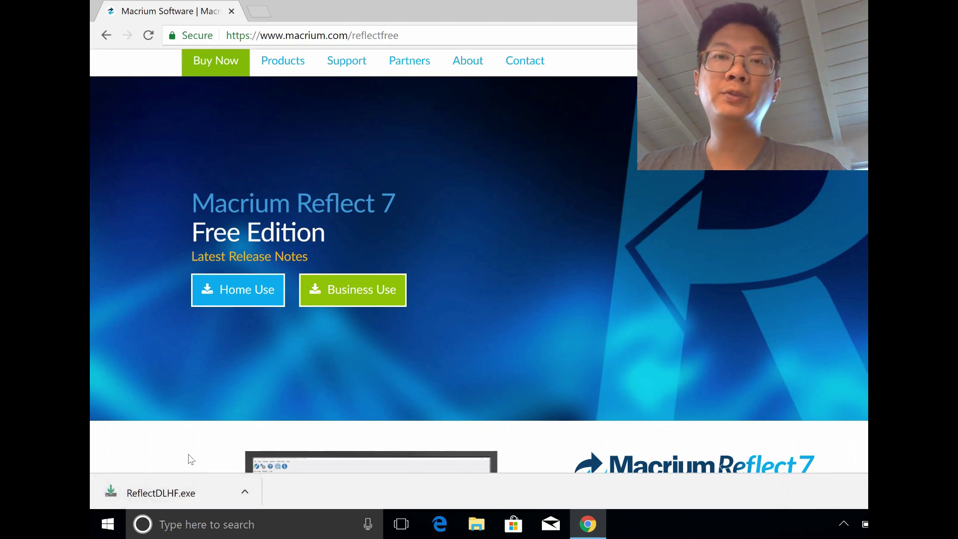
# Step: Run ReflectDLHF.exe and download the Free edition package including WinPE components
pyautogui.click(180, 490)
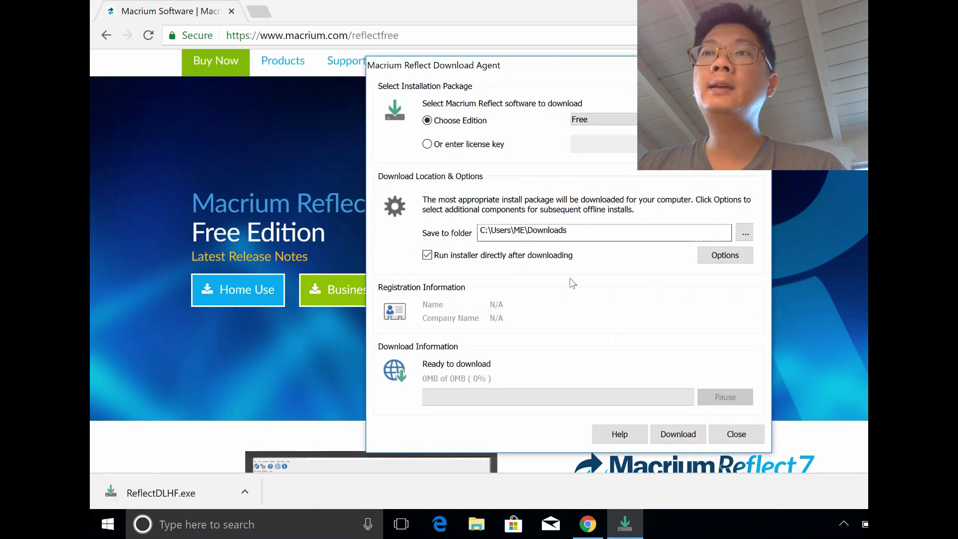
pyautogui.click(678, 435)
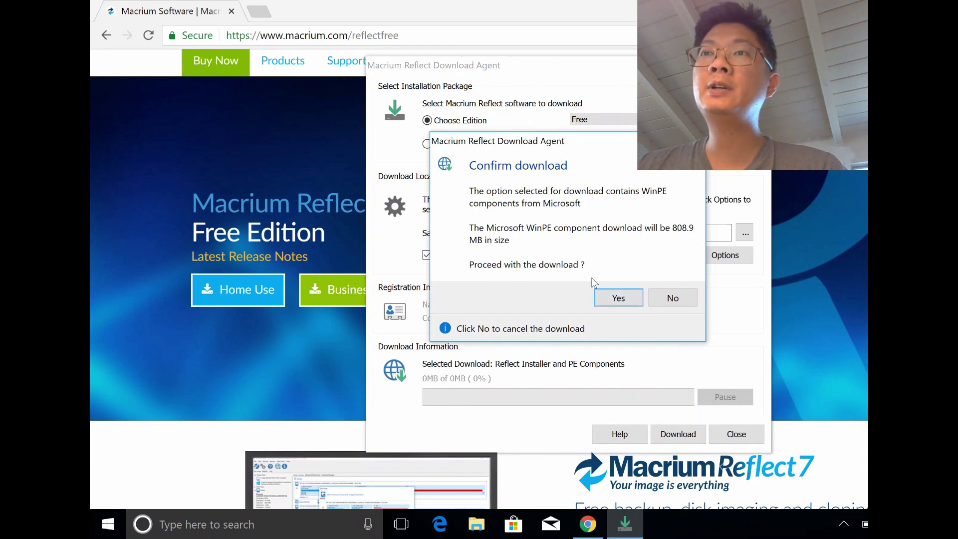
pyautogui.click(618, 298)
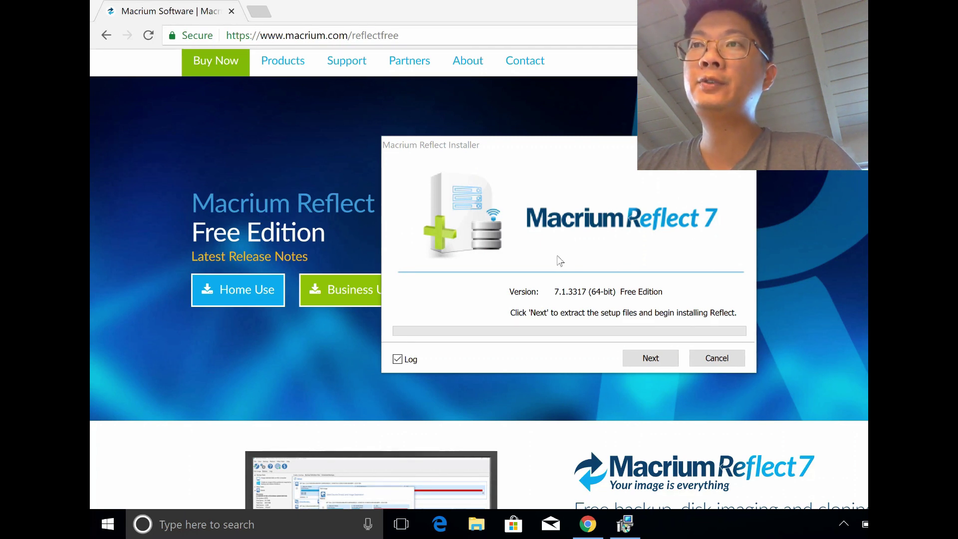
# Step: Extract the setup files and accept the Macrium Reflect license agreement
pyautogui.click(651, 363)
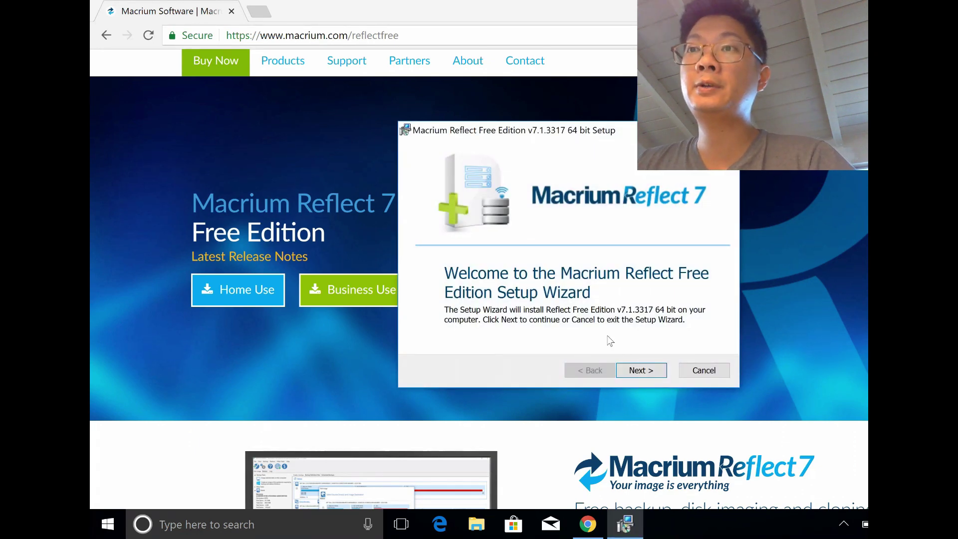
pyautogui.click(639, 370)
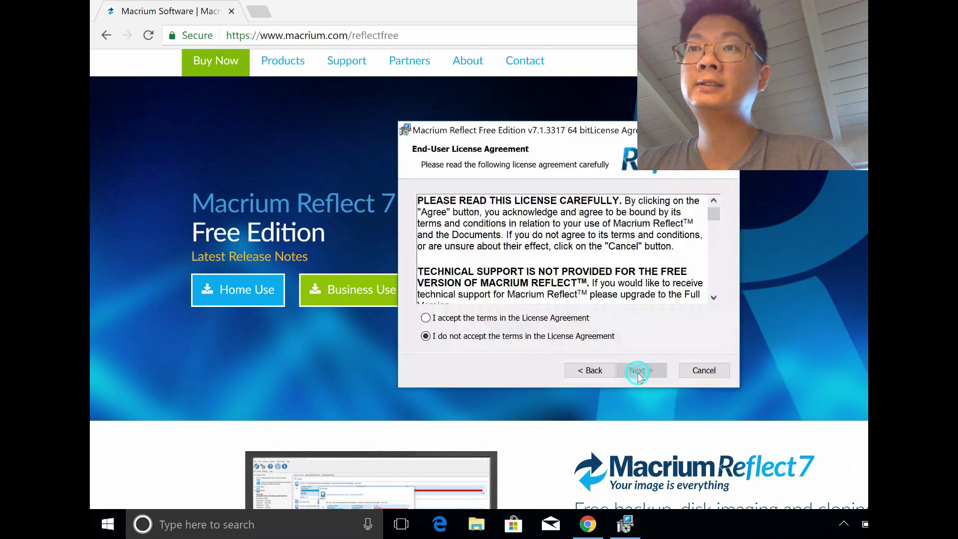
pyautogui.click(426, 317)
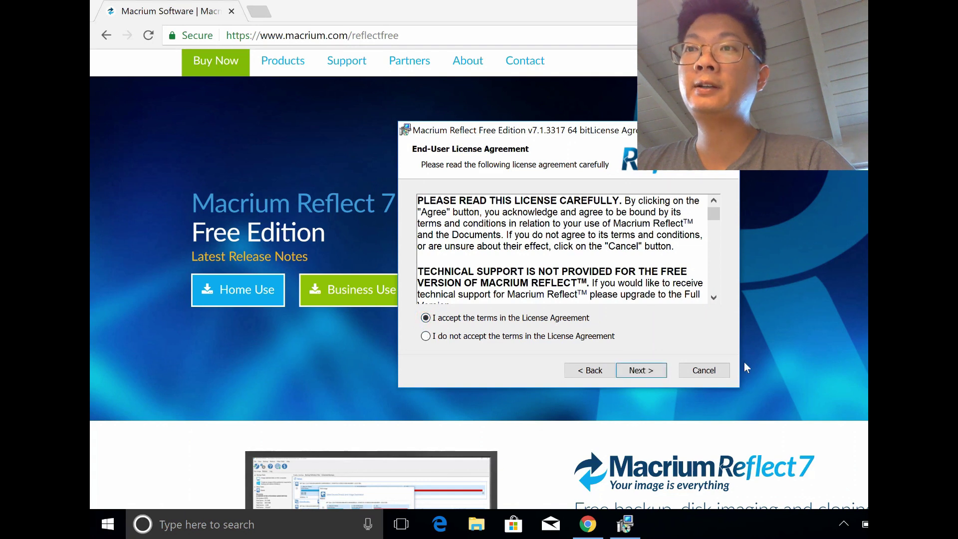
pyautogui.click(643, 370)
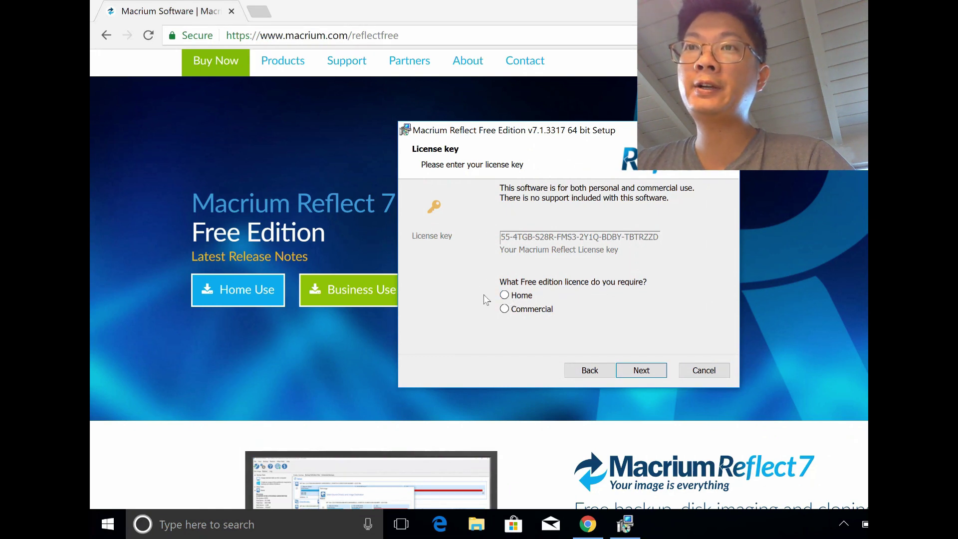
# Step: Choose the Home licence, skip registration, keep default options, and install
pyautogui.click(505, 295)
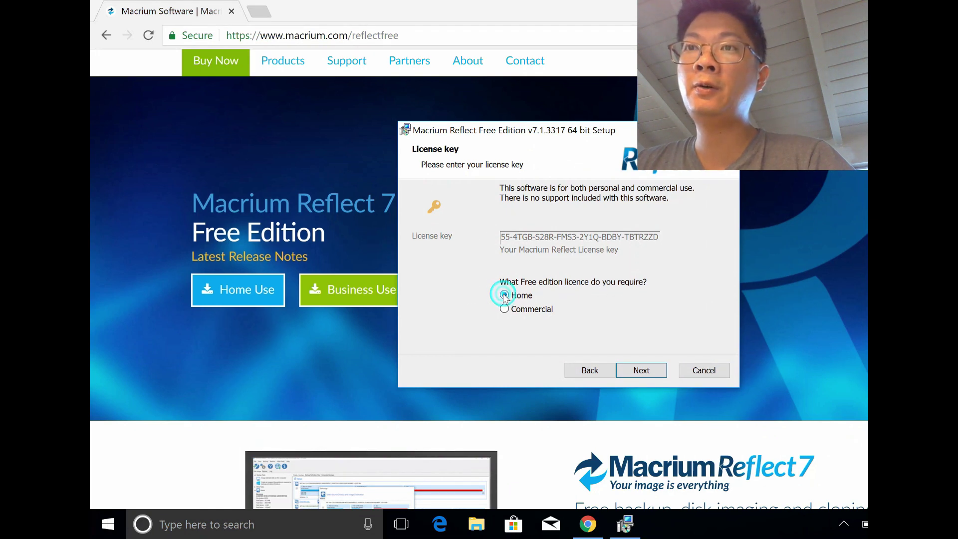
pyautogui.click(661, 372)
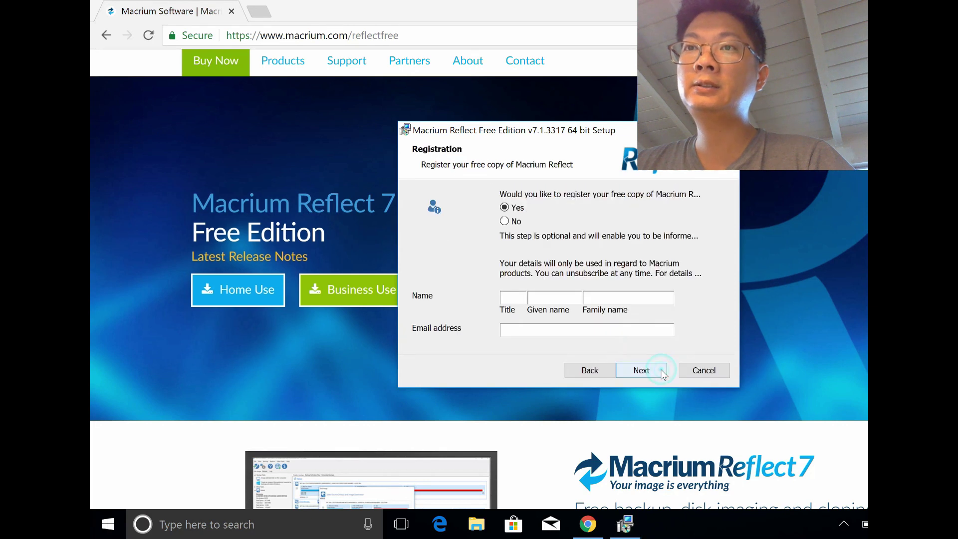
pyautogui.click(504, 221)
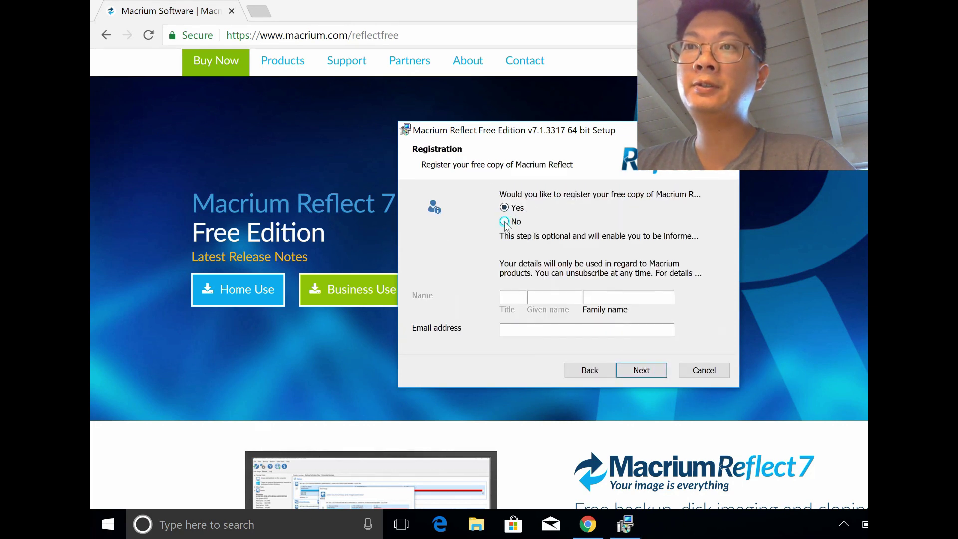
pyautogui.click(644, 371)
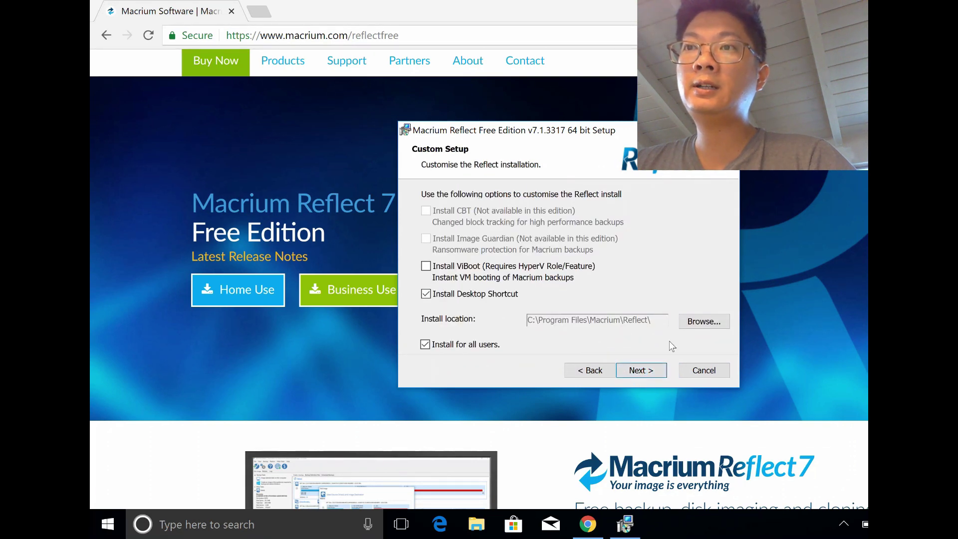
pyautogui.click(634, 369)
pyautogui.click(638, 372)
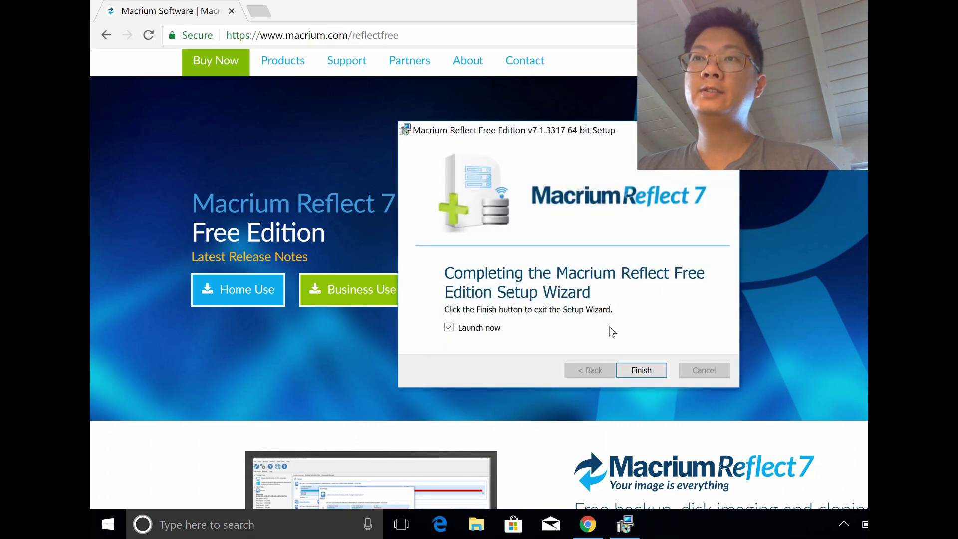
# Step: Finish setup with Launch now ticked and turn off e-mail registration reminders
pyautogui.click(648, 370)
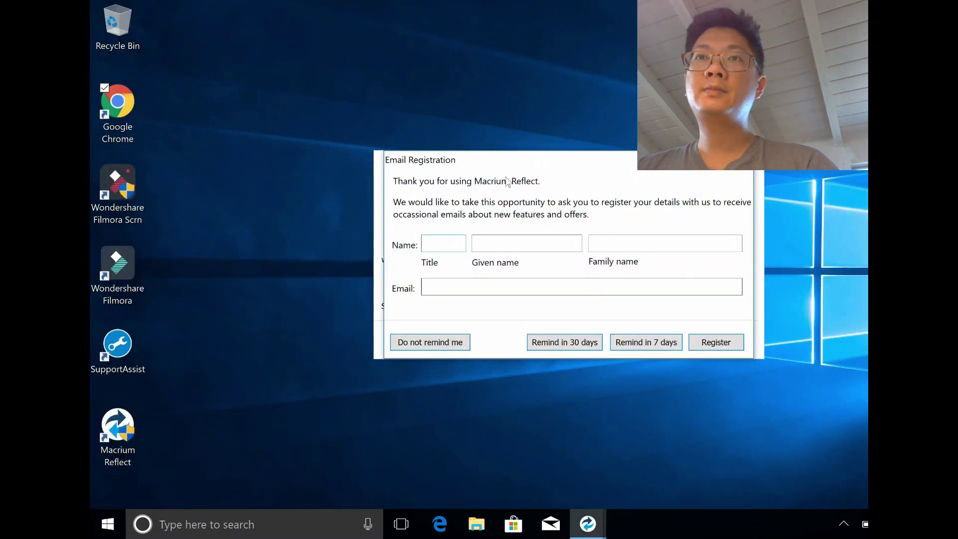
pyautogui.click(442, 342)
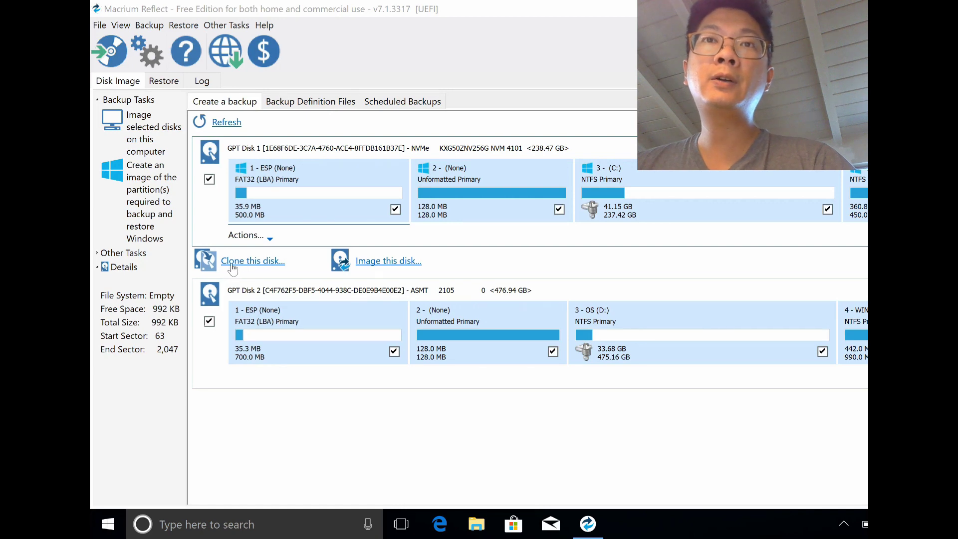
# Step: Start cloning GPT Disk 1 and pick GPT Disk 2 as the destination disk
pyautogui.click(258, 261)
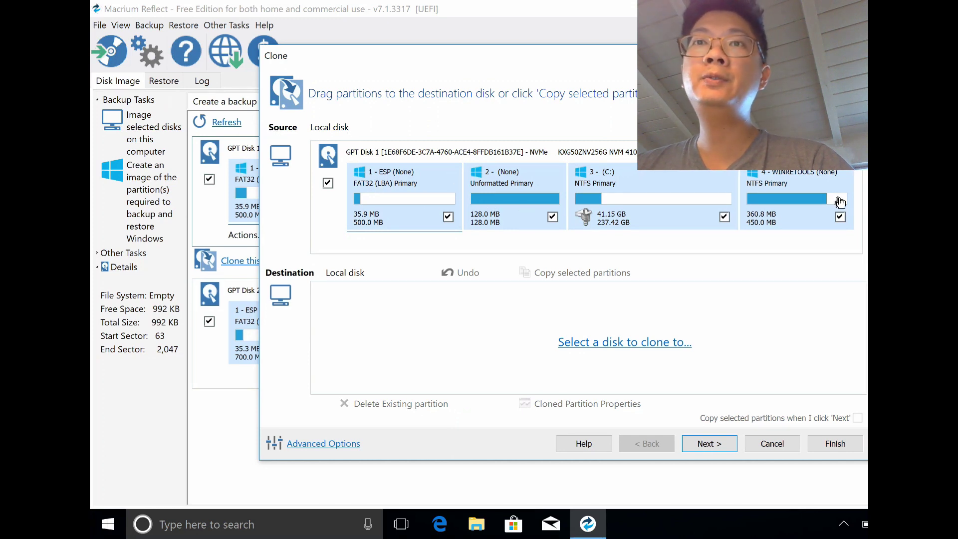
pyautogui.click(603, 349)
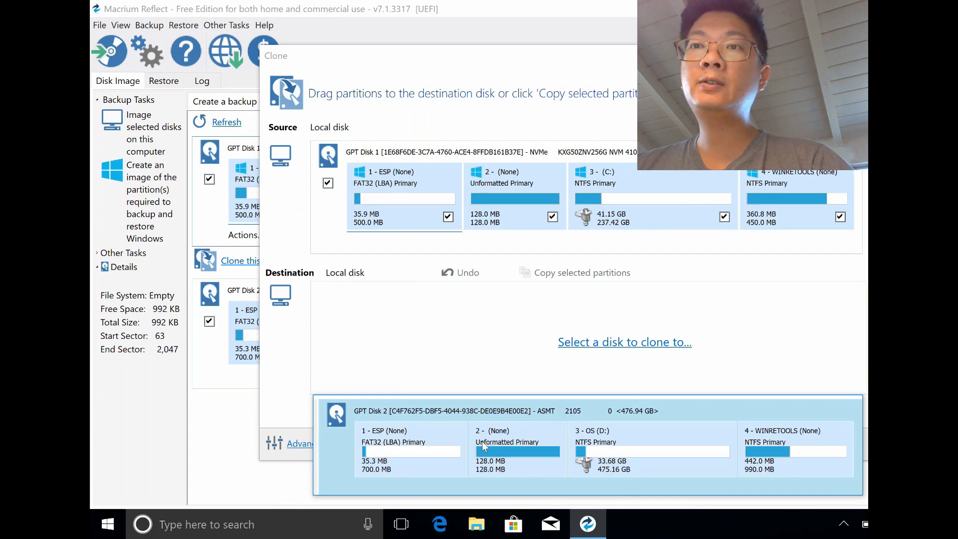
pyautogui.click(569, 424)
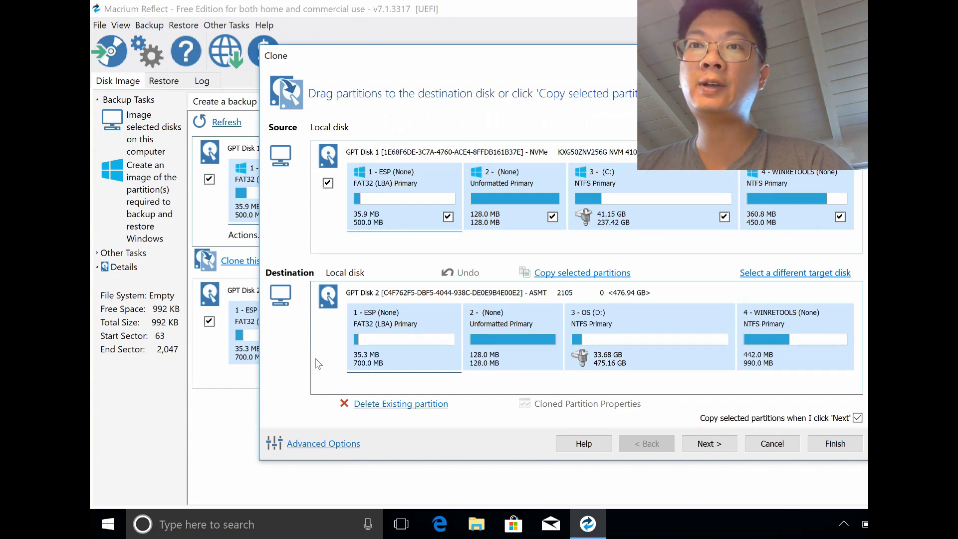
# Step: Delete all destination partitions, including the 128 MB unformatted, OS D: and WINRETOOLS
pyautogui.click(432, 409)
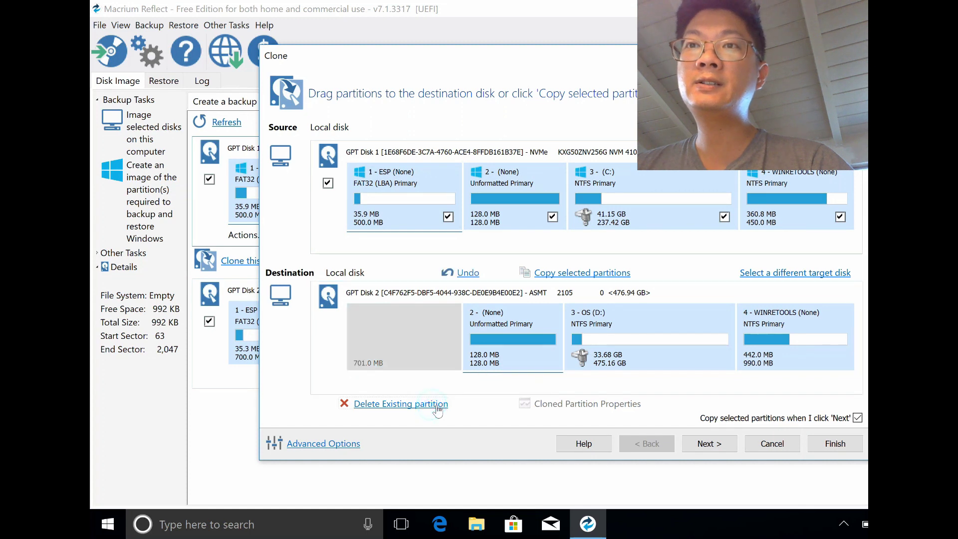
pyautogui.click(540, 343)
pyautogui.click(434, 404)
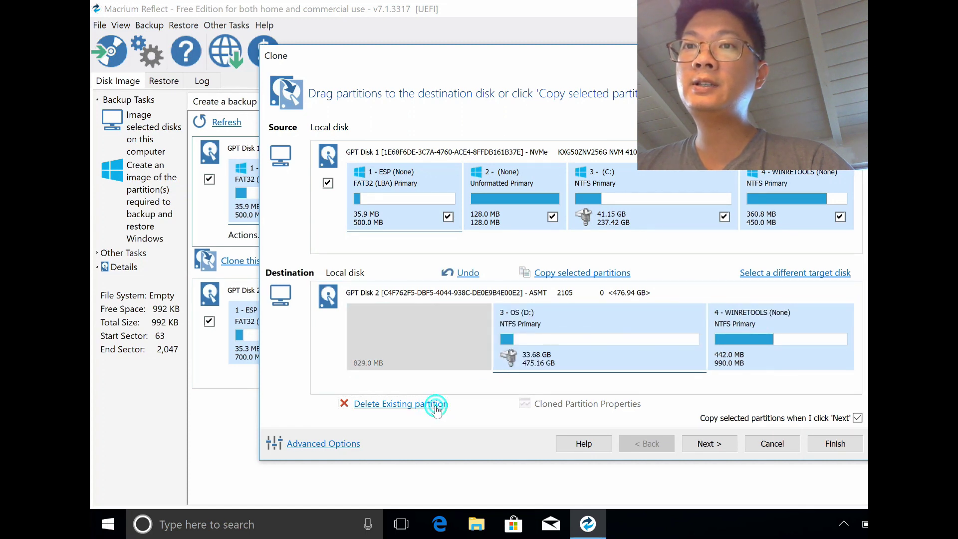
pyautogui.click(422, 405)
pyautogui.click(423, 405)
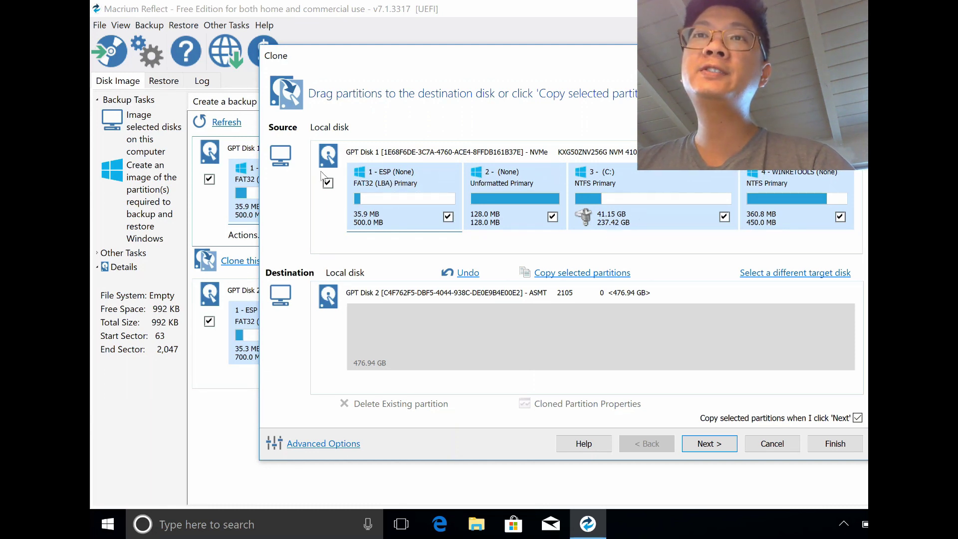
# Step: Copy the ESP, 128 MB unformatted and C: partitions onto the destination disk
pyautogui.click(399, 188)
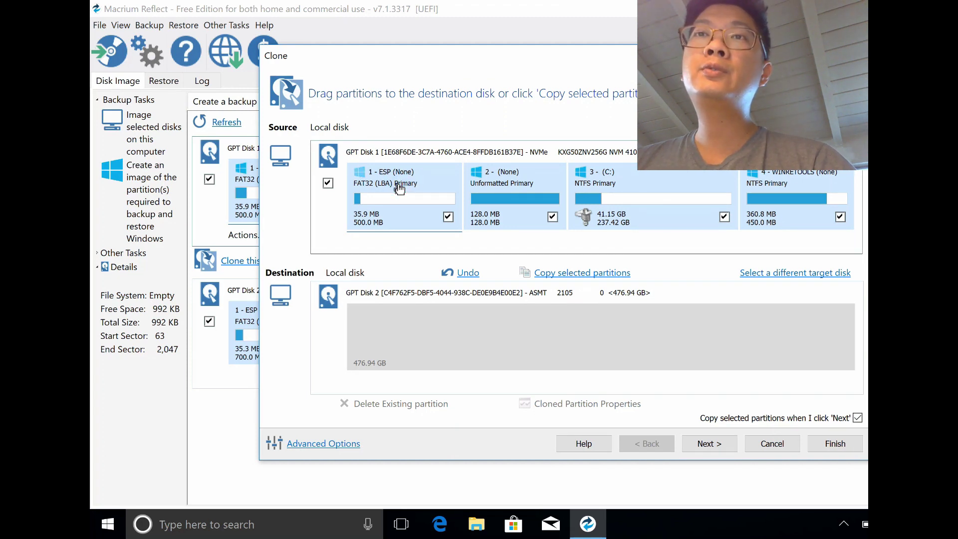
pyautogui.moveTo(399, 188); pyautogui.dragTo(397, 333)
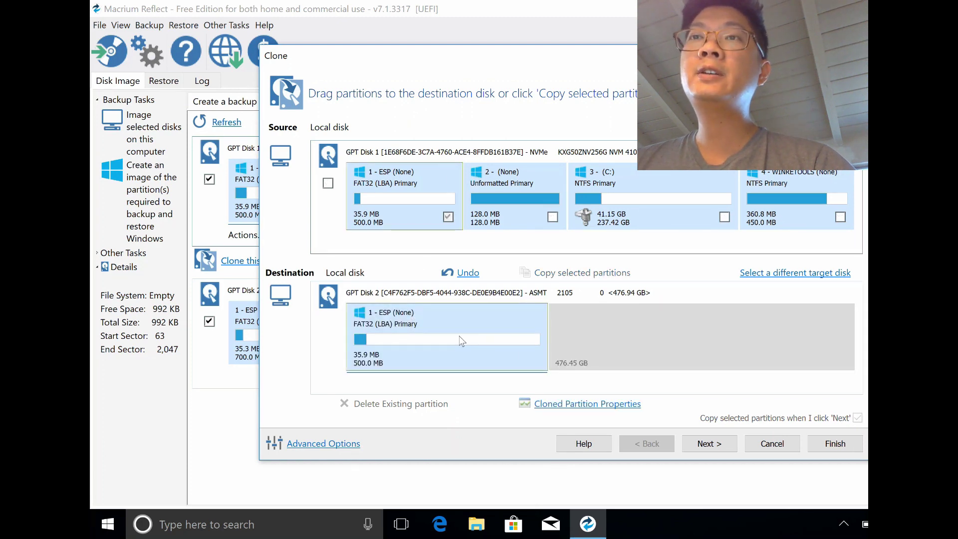
pyautogui.moveTo(500, 182); pyautogui.dragTo(588, 331)
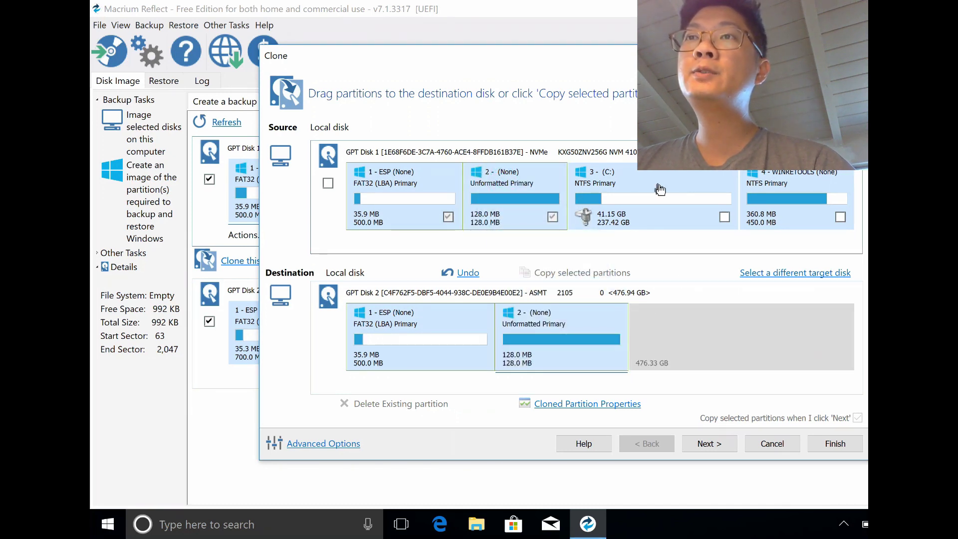
pyautogui.moveTo(658, 189); pyautogui.dragTo(721, 336)
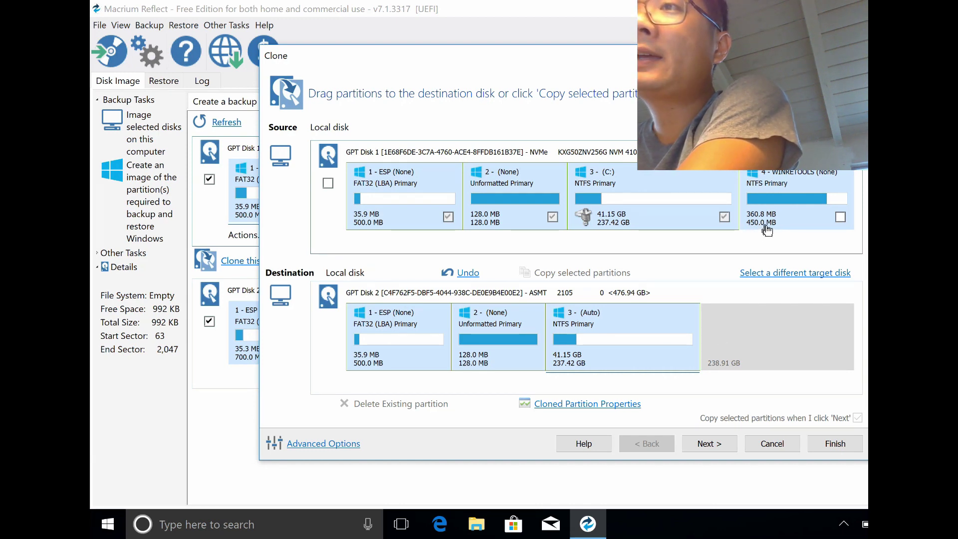
# Step: Select the copied C: partition on the destination and bring up its properties
pyautogui.click(639, 353)
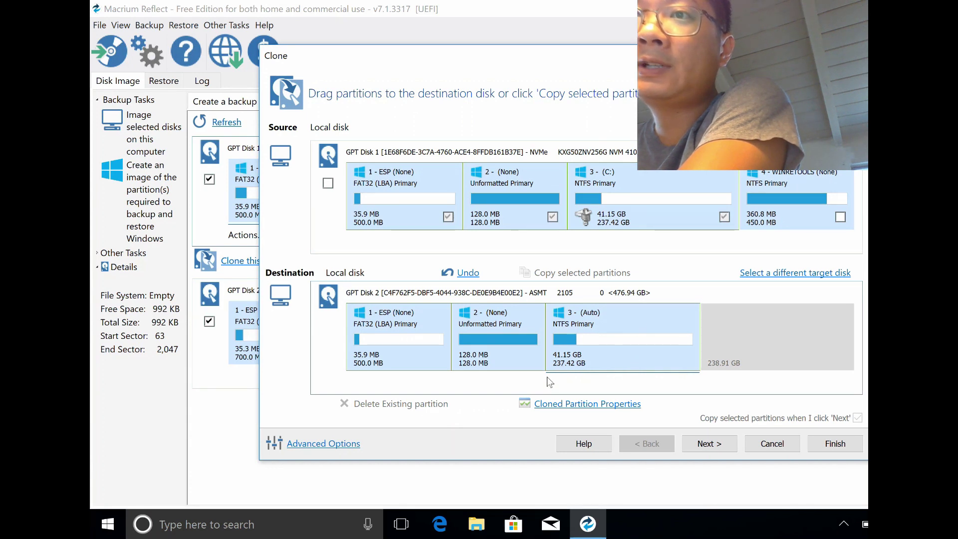
pyautogui.click(620, 357)
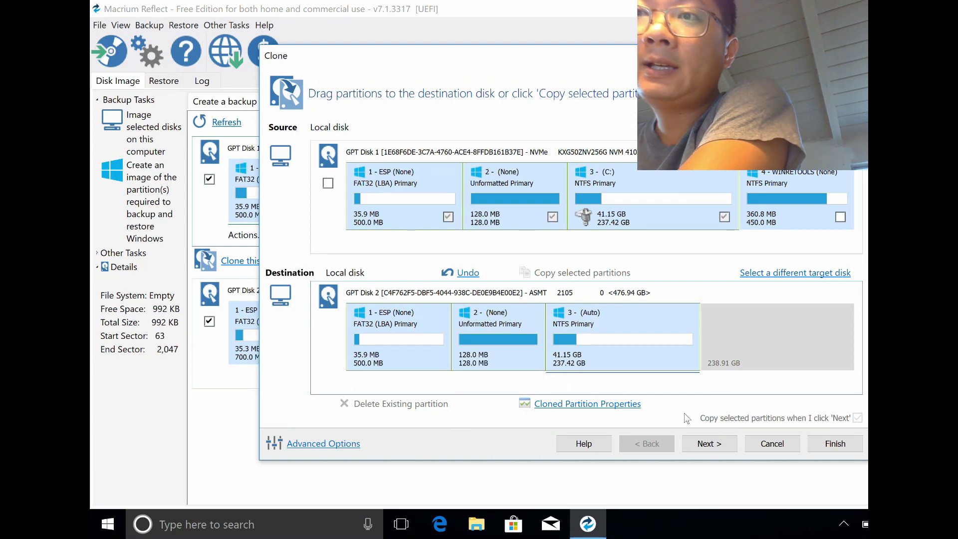
pyautogui.click(609, 405)
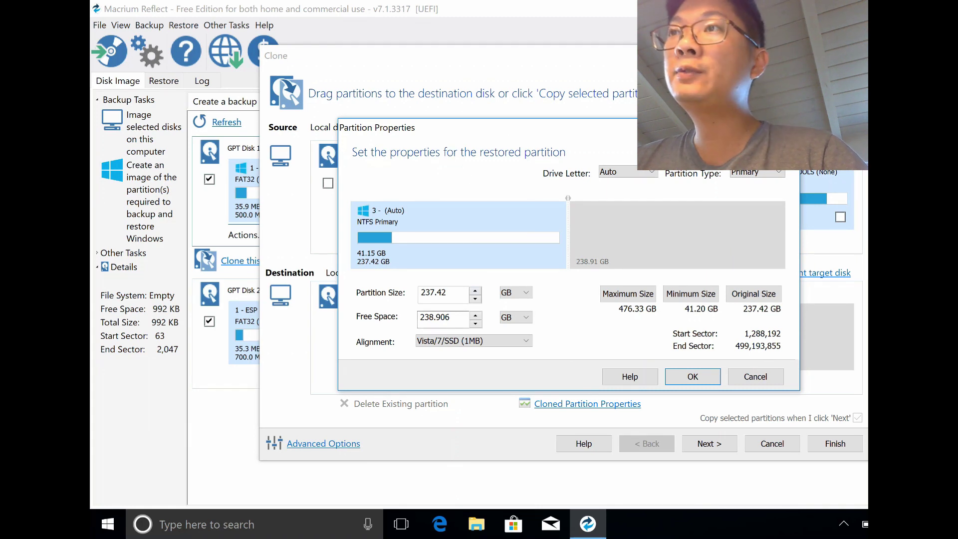
# Step: Set the cloned C: partition's free space to 460 MB, growing it to 475.88 GB
pyautogui.moveTo(573, 124); pyautogui.dragTo(509, 102)
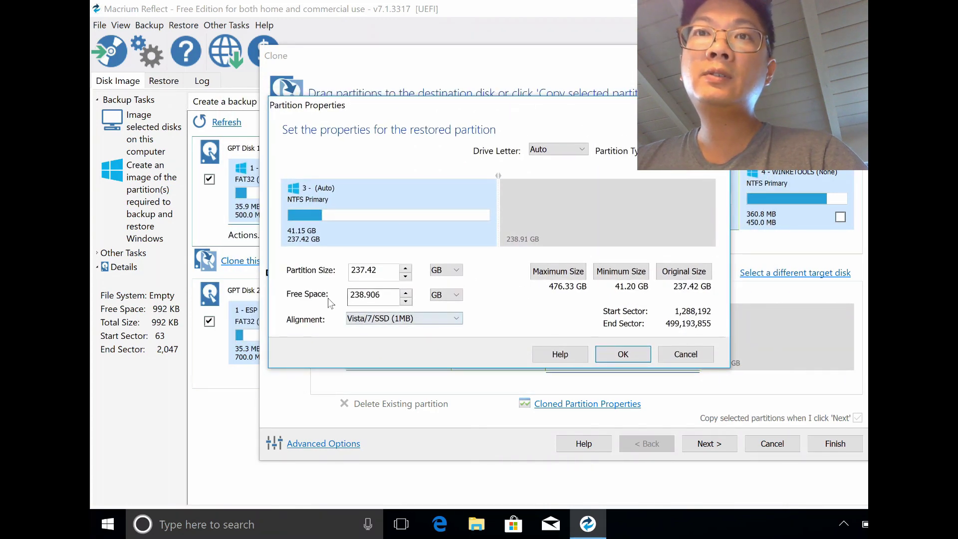
pyautogui.click(455, 295)
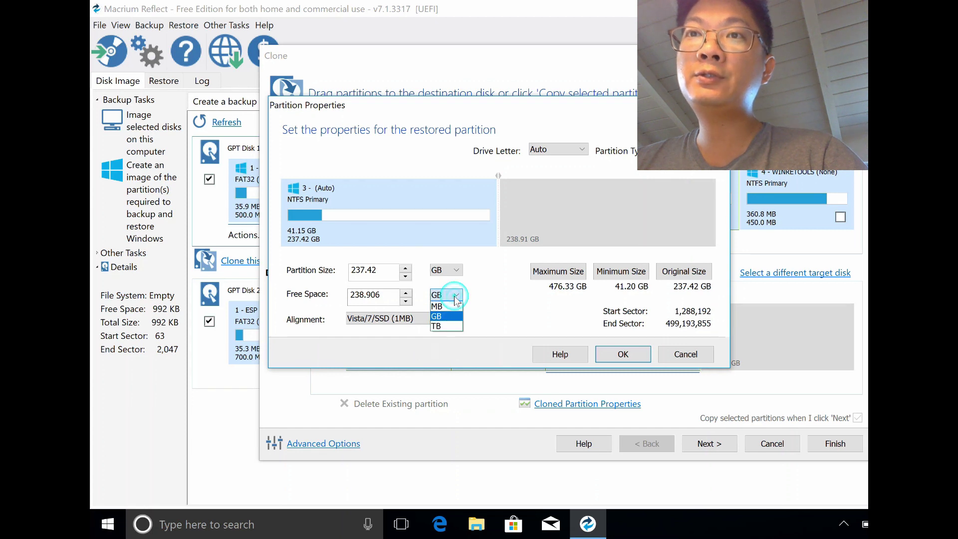
pyautogui.click(449, 305)
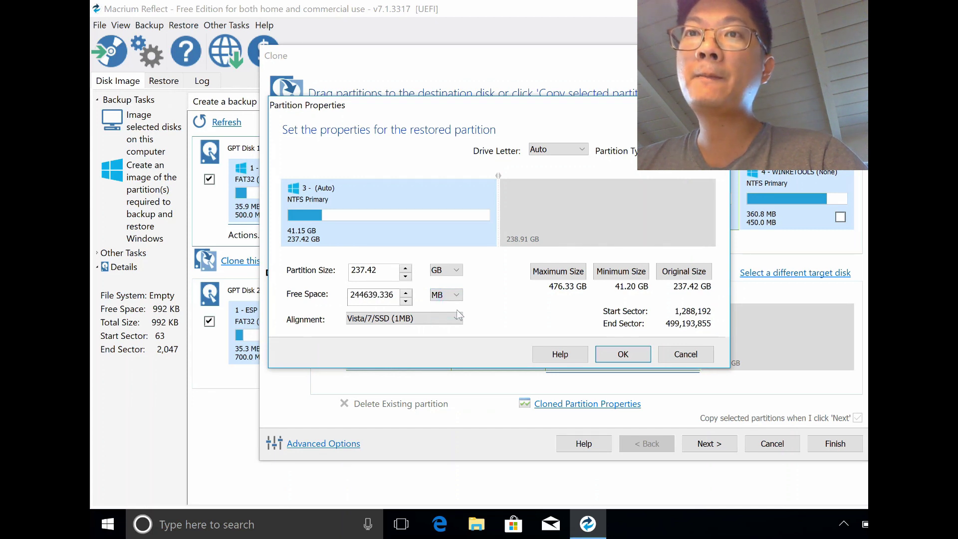
pyautogui.moveTo(397, 295); pyautogui.dragTo(350, 295)
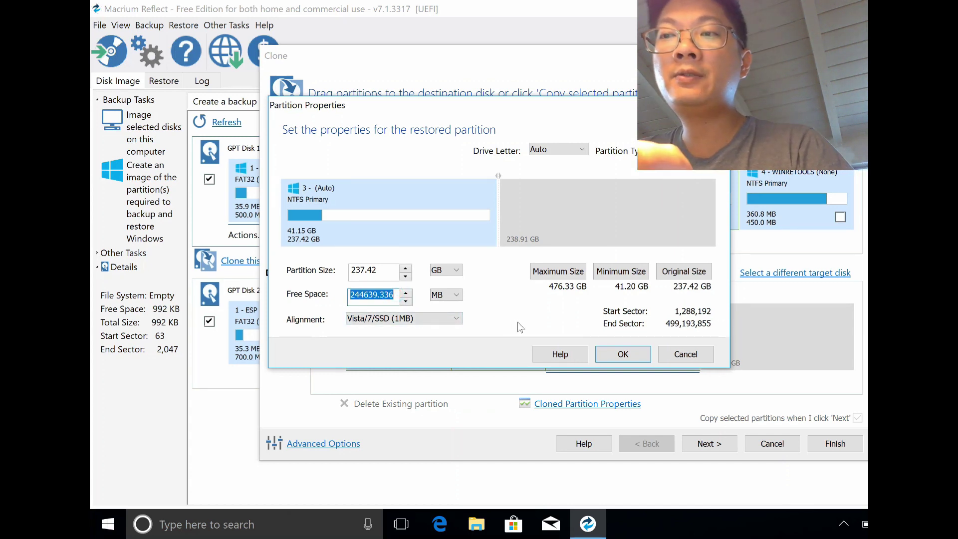
pyautogui.write('460')
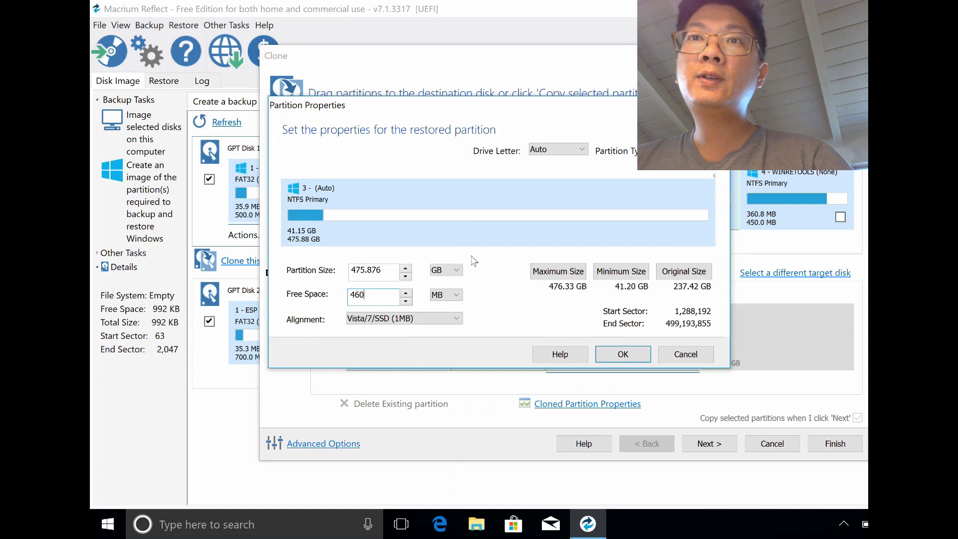
pyautogui.click(617, 355)
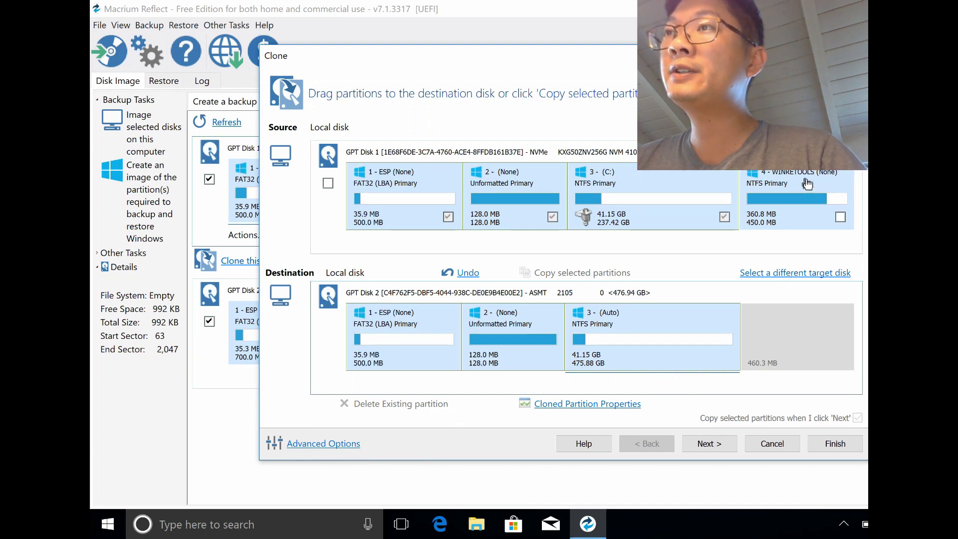
# Step: Copy WINRETOOLS after the C: partition, leaving 10.3 MB unallocated, and proceed
pyautogui.moveTo(804, 183); pyautogui.dragTo(798, 325)
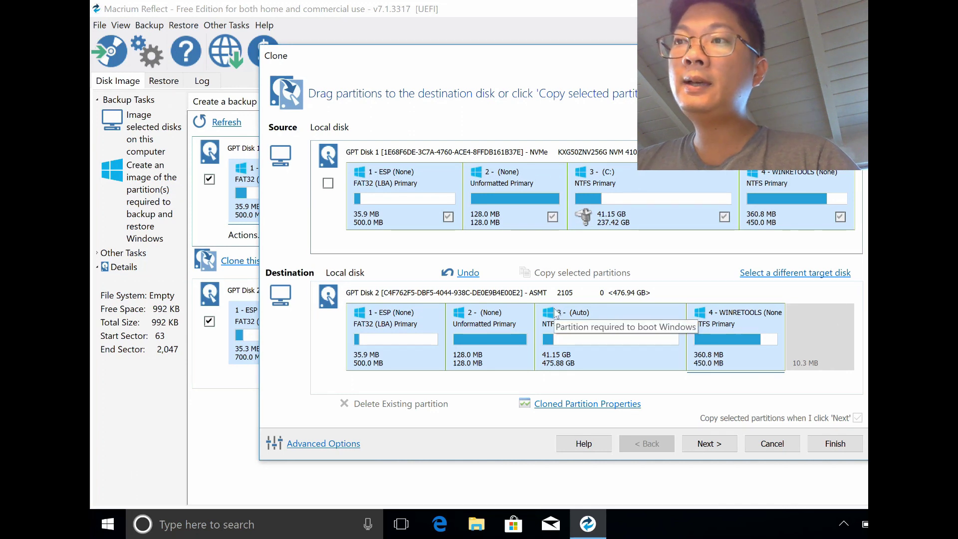
pyautogui.click(705, 444)
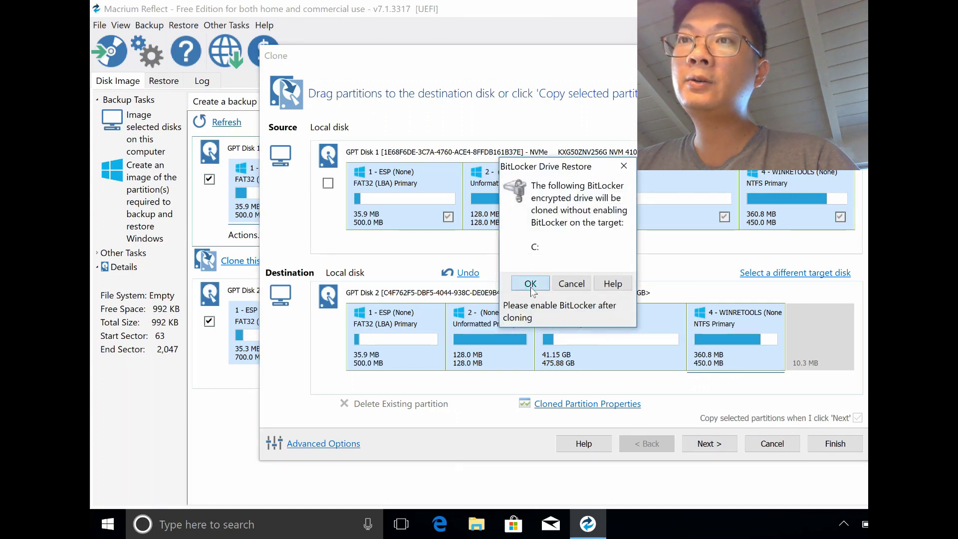
# Step: Accept the BitLocker warning, skip scheduling, and finish the clone to run now as My Clone
pyautogui.click(530, 283)
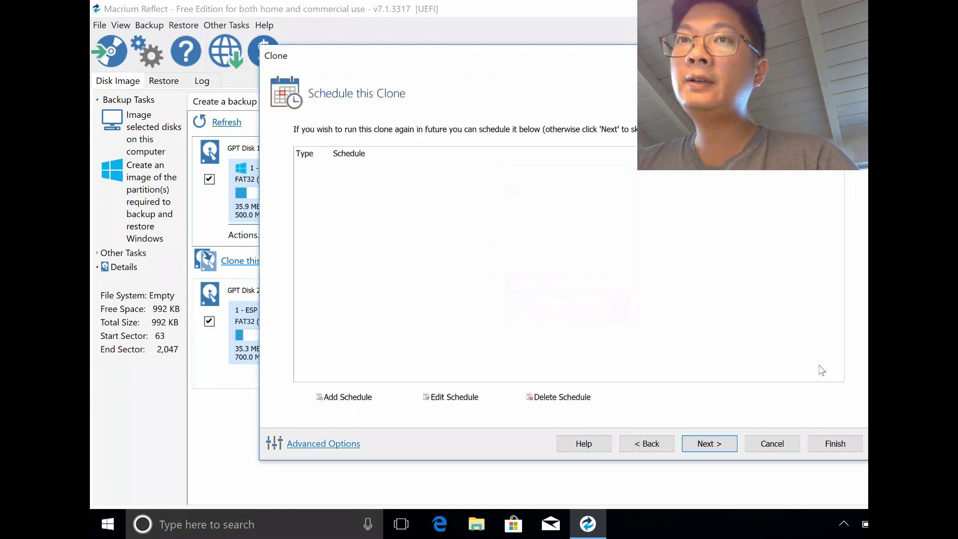
pyautogui.click(718, 445)
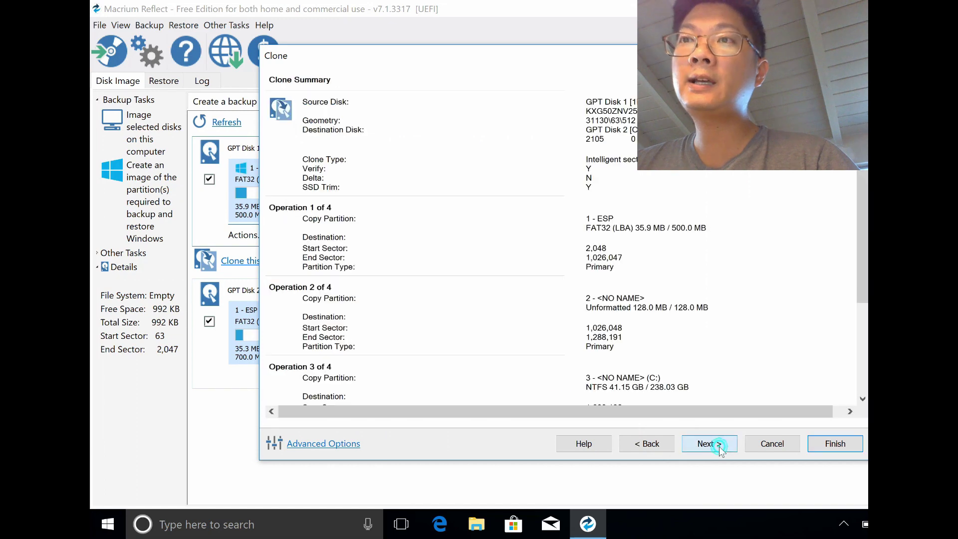
pyautogui.click(844, 448)
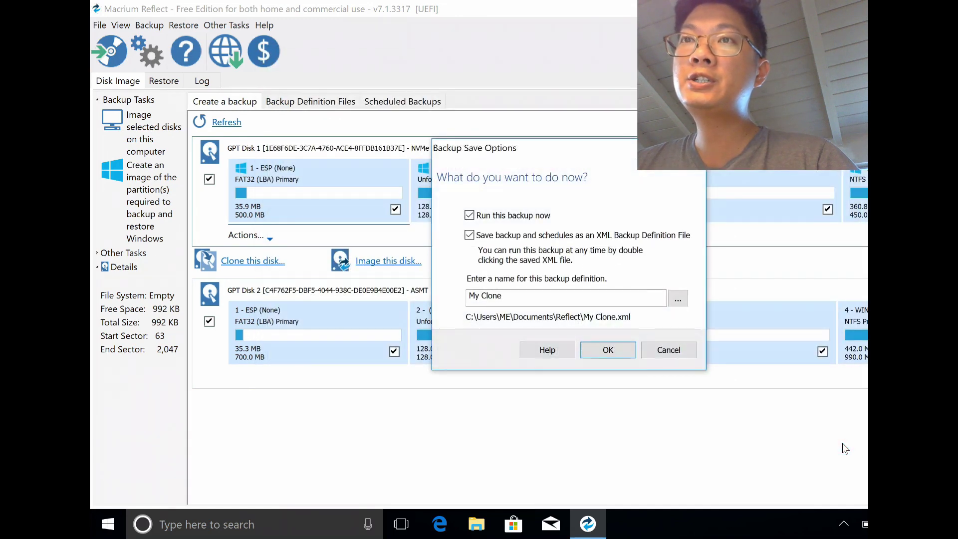
pyautogui.click(608, 351)
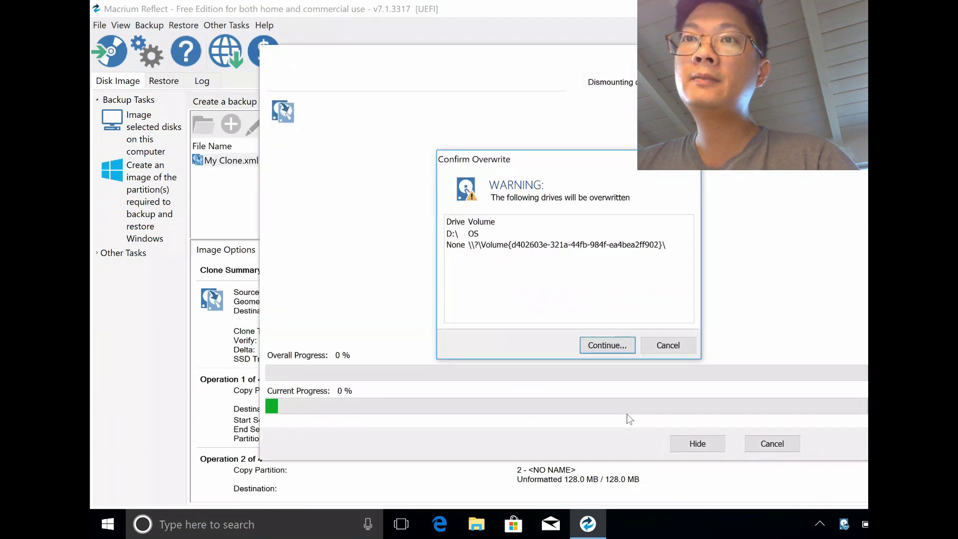
# Step: Confirm overwriting drive D: OS and let the clone complete in 02:05:45
pyautogui.click(613, 347)
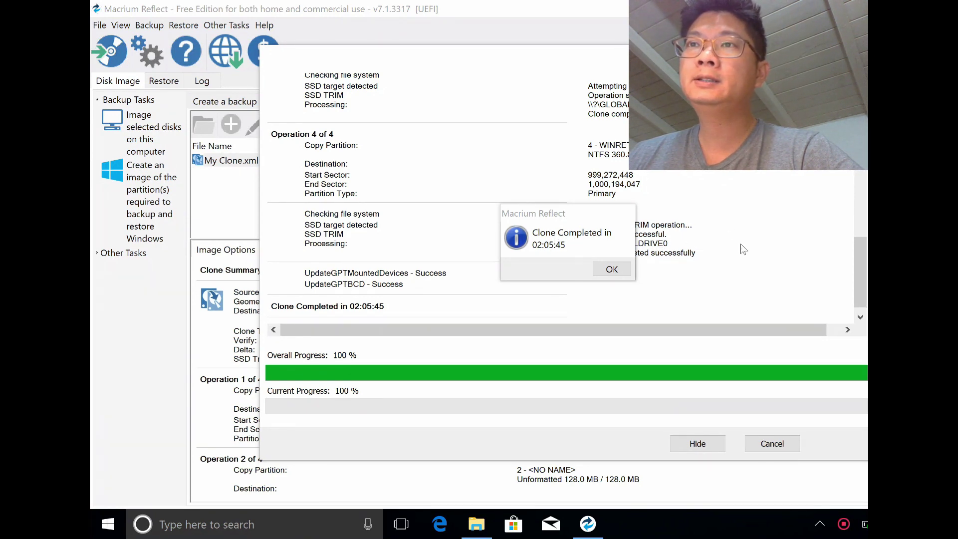
pyautogui.click(611, 269)
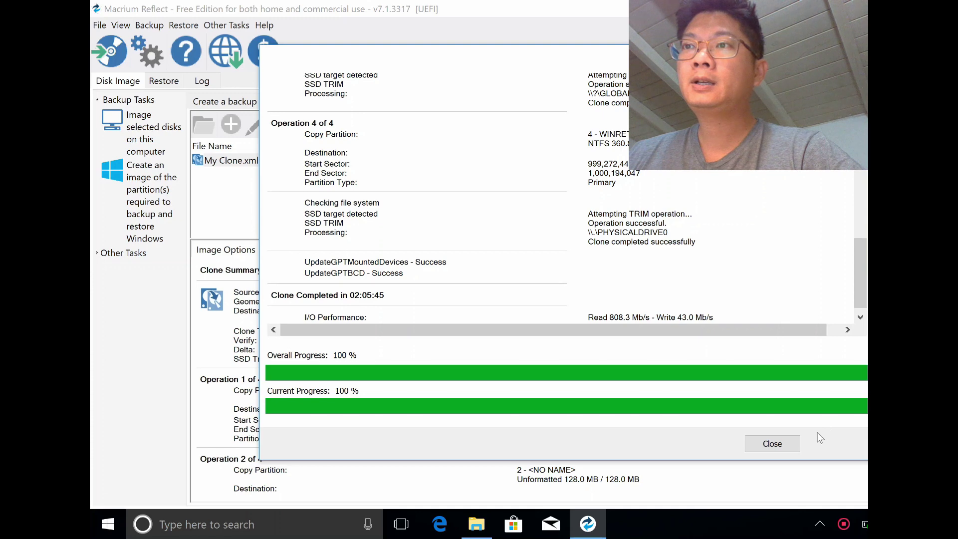
pyautogui.click(765, 443)
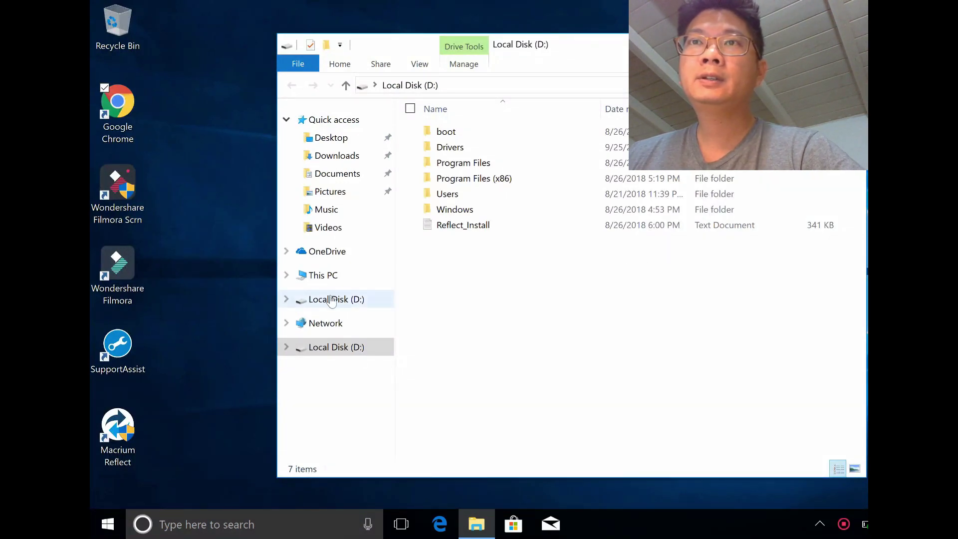
# Step: Check Local Disk (D:) properties in a new Explorer window: NTFS, 475 GB capacity, 37.6 GB used
pyautogui.hotkey('ctrl', 'n')
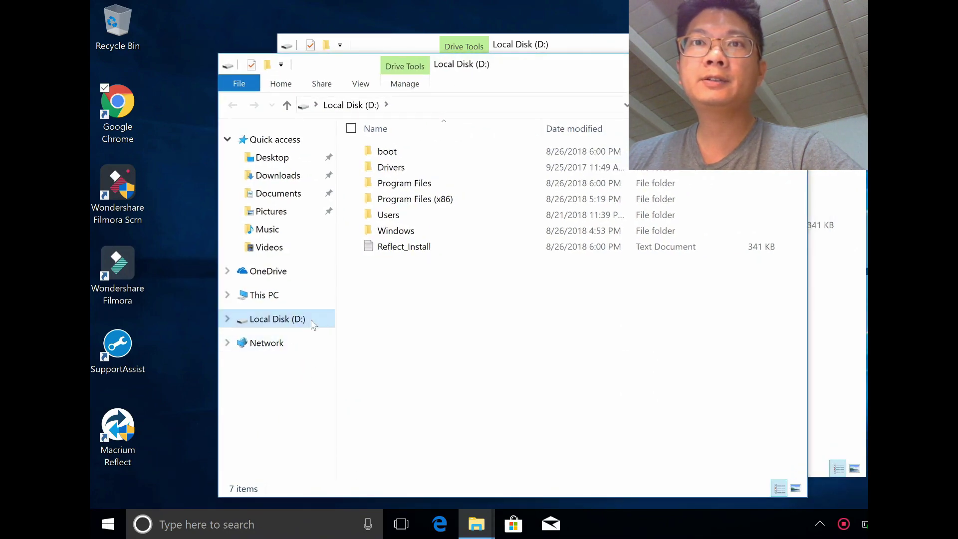
pyautogui.click(276, 319)
pyautogui.rightClick(275, 322)
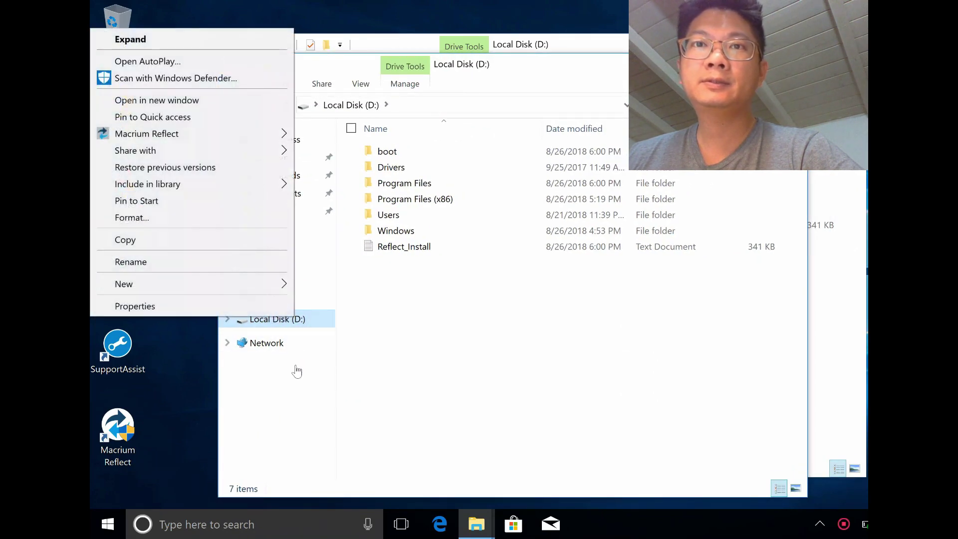
pyautogui.click(249, 305)
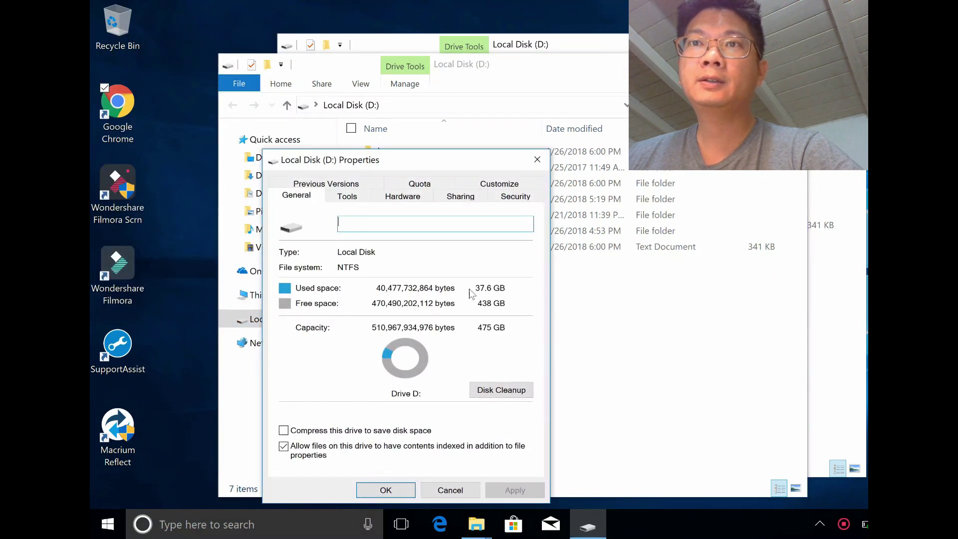
pyautogui.click(537, 159)
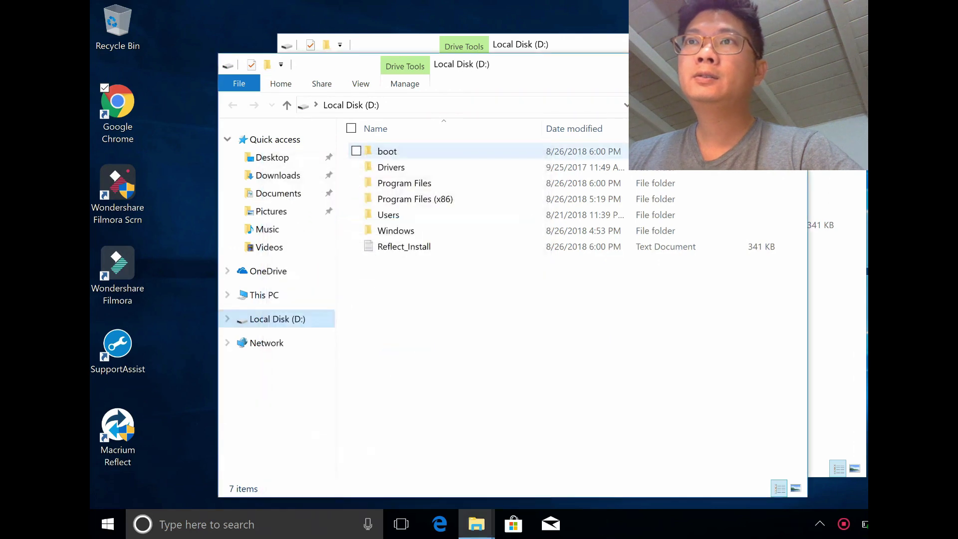
pyautogui.press('F10')
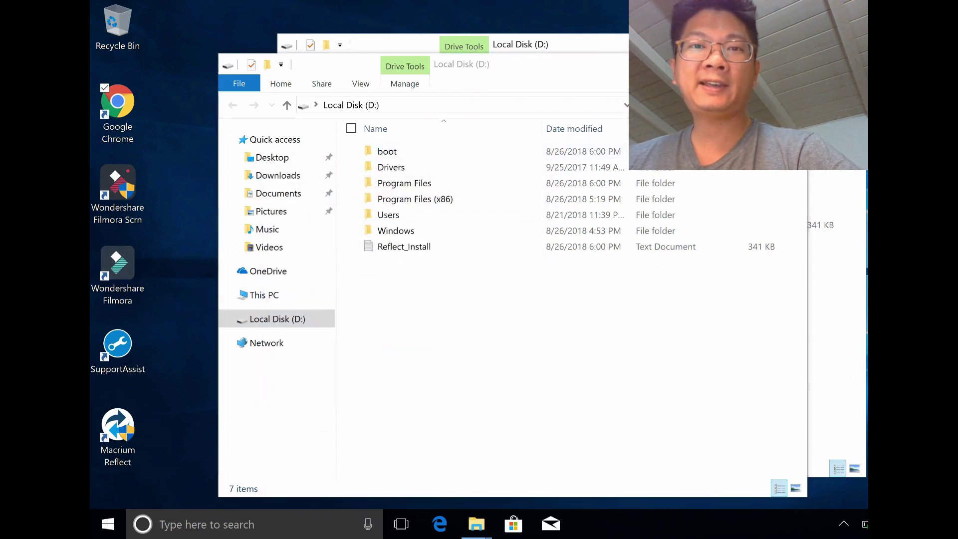